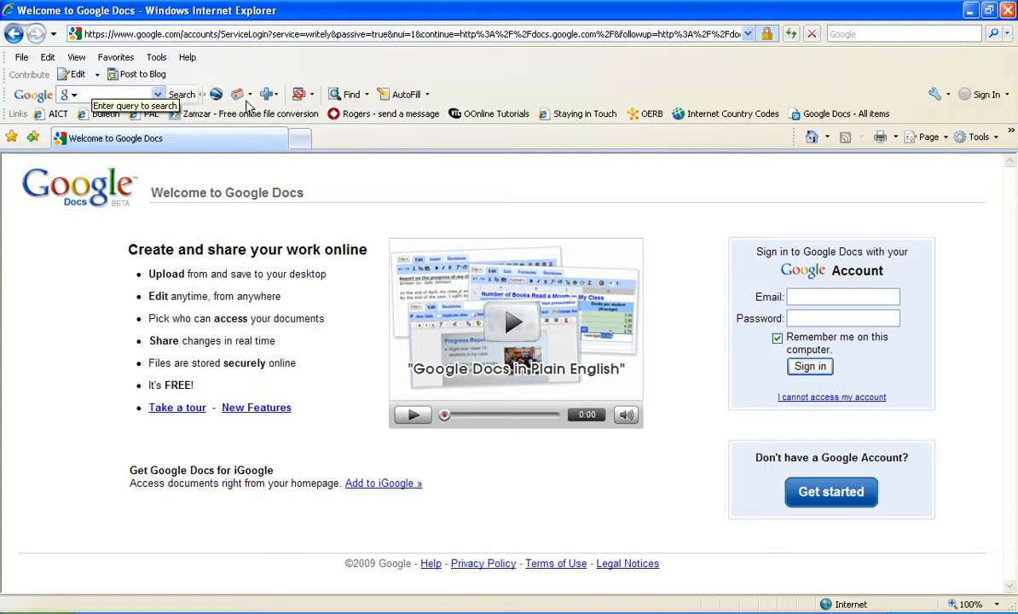
Step: Search Google for 'google docs' from the google.ca home page
click(812, 138)
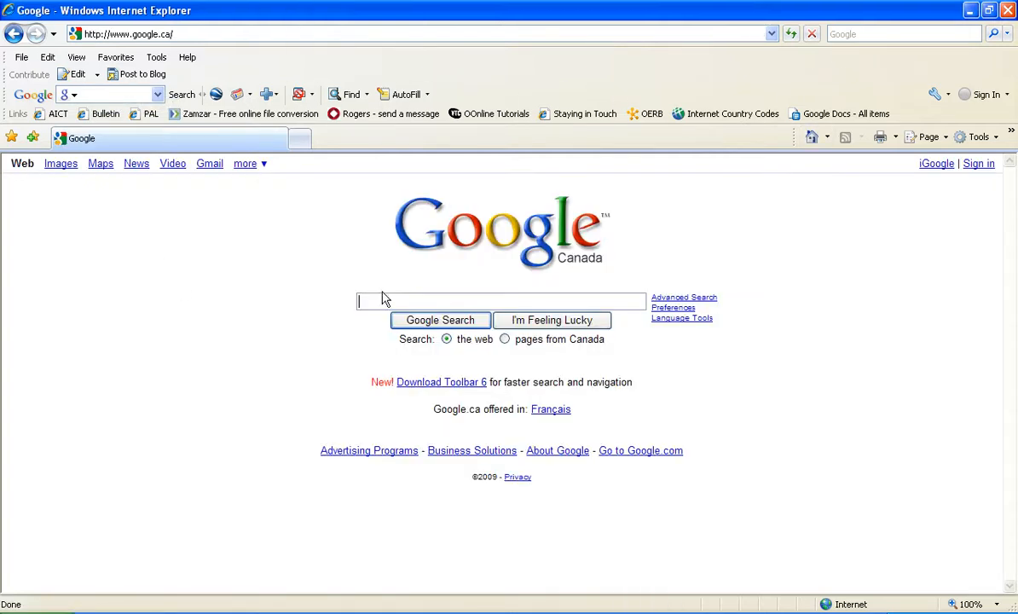
text(google docs)
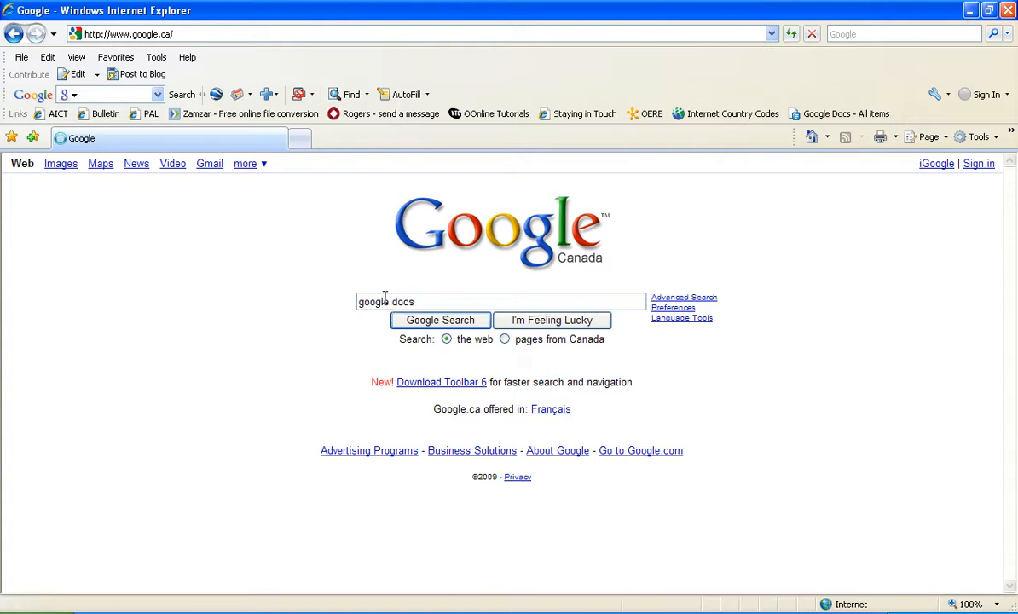
key(Return)
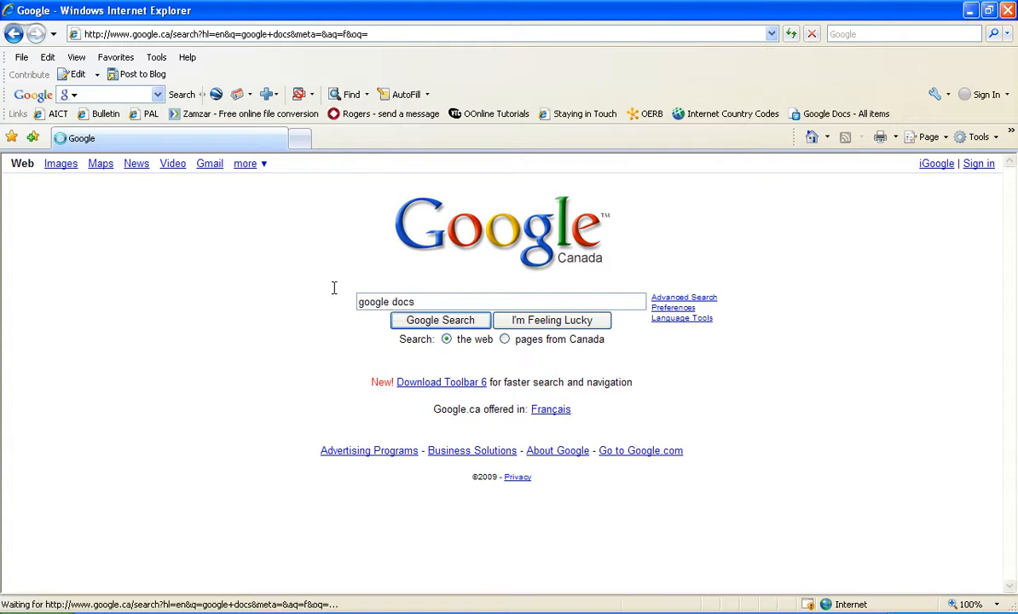
Step: Open the Google Docs welcome page and sign in with the account e-mail and password
click(109, 279)
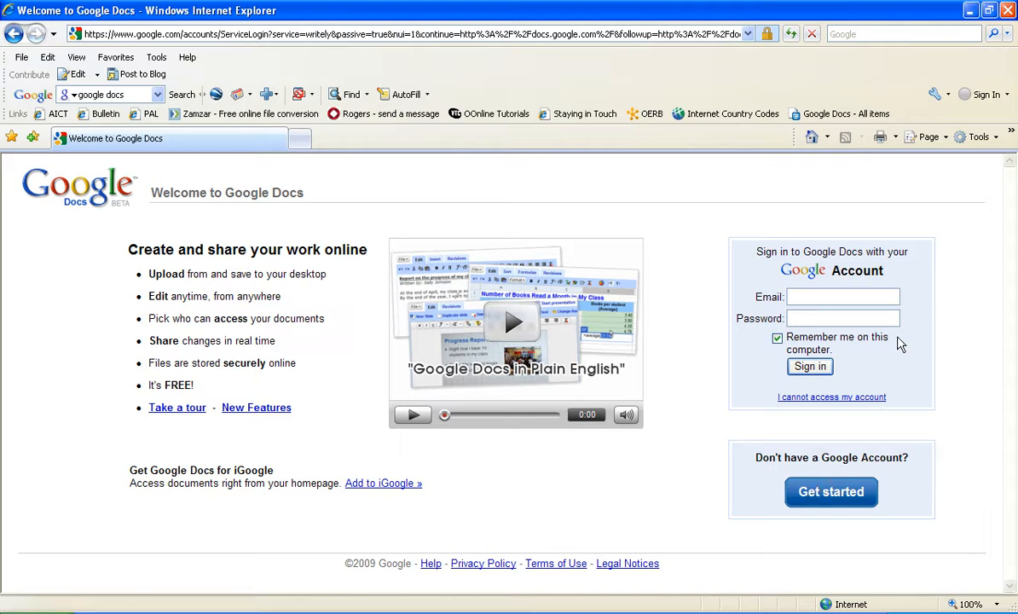
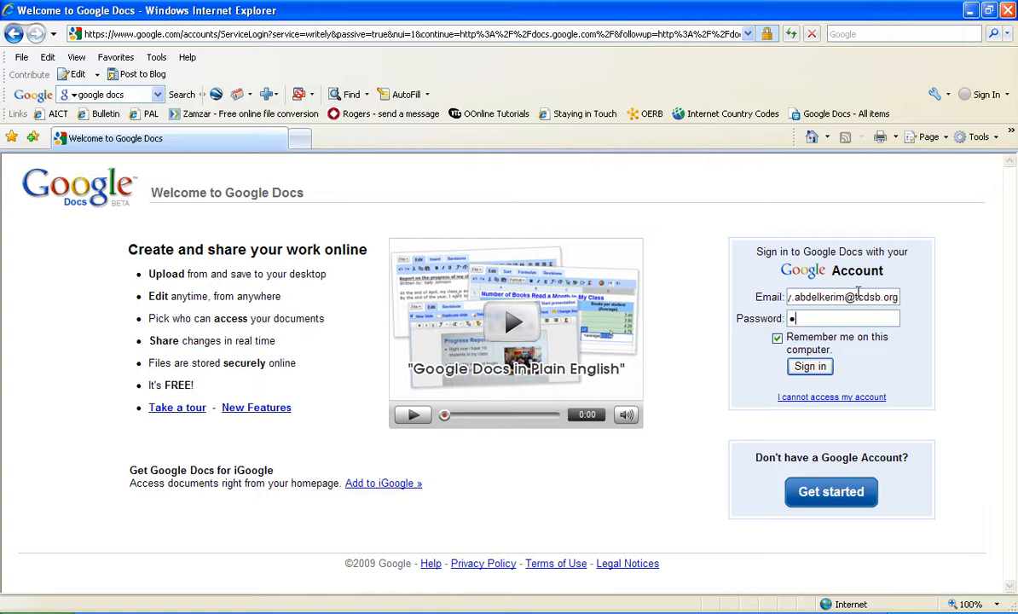
text(•••••••)
key(BackSpace)
key(BackSpace)
key(BackSpace)
key(BackSpace)
key(BackSpace)
key(BackSpace)
key(BackSpace)
key(BackSpace)
key(BackSpace)
key(BackSpace)
text(•••••)
click(814, 370)
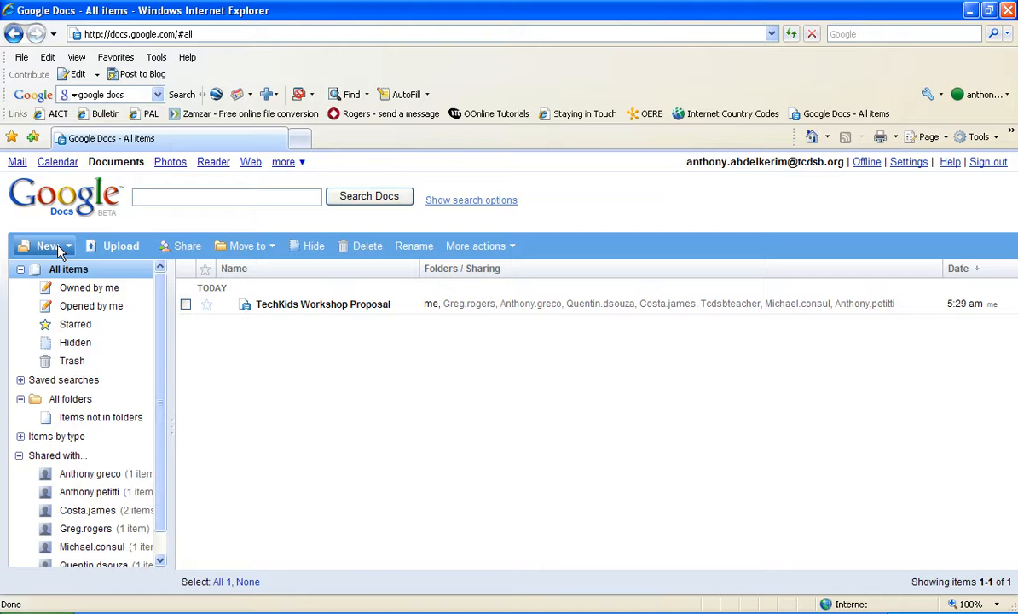
Step: Create a new blank Google Docs document from the New menu
click(57, 250)
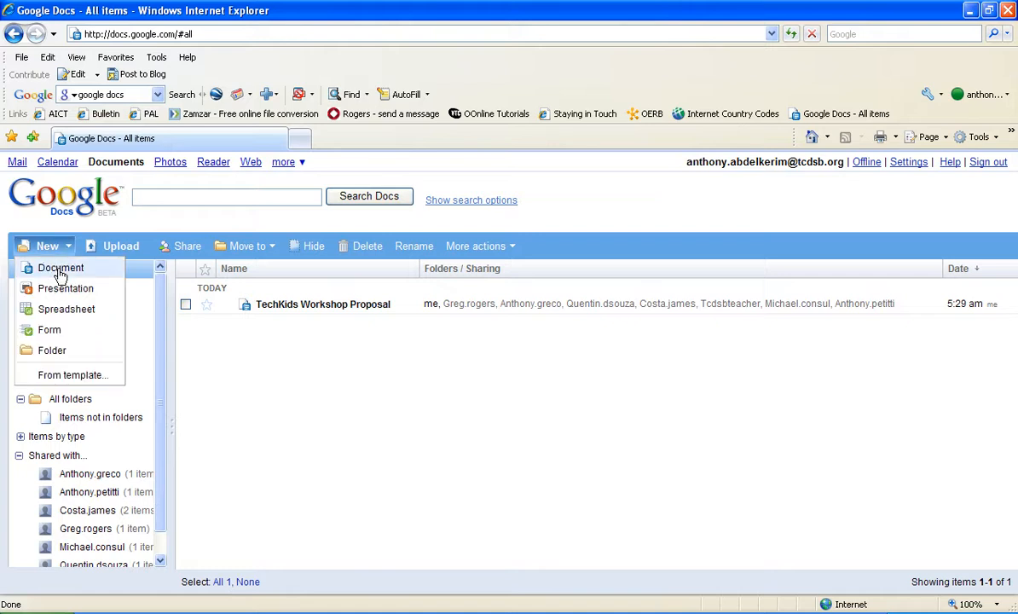
click(60, 271)
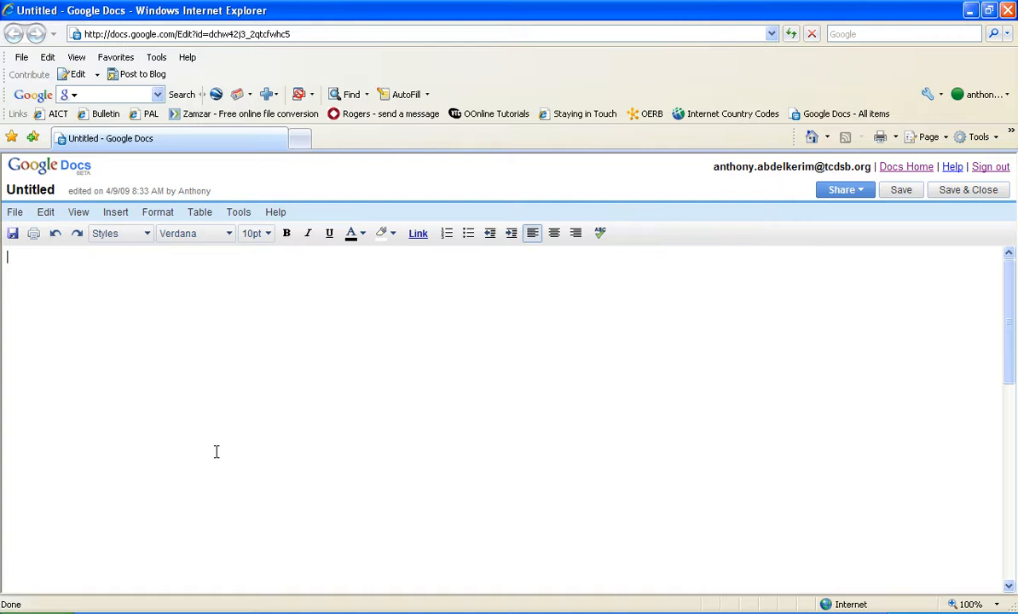
Step: Add the centred title 'Science Notes - Week of April 9th - 13th', bold and underlined
click(554, 233)
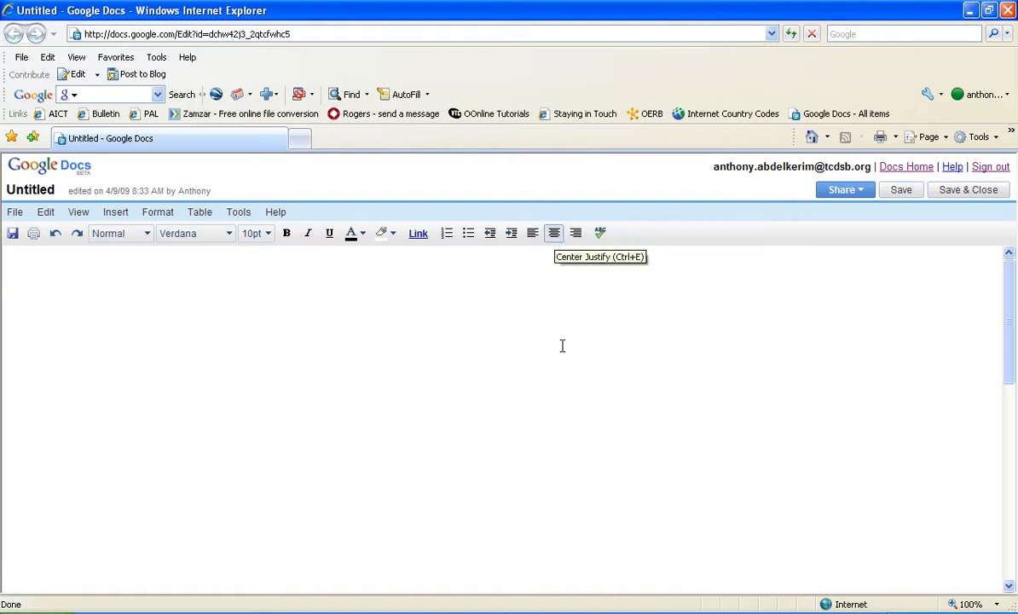
text(Science Notes - )
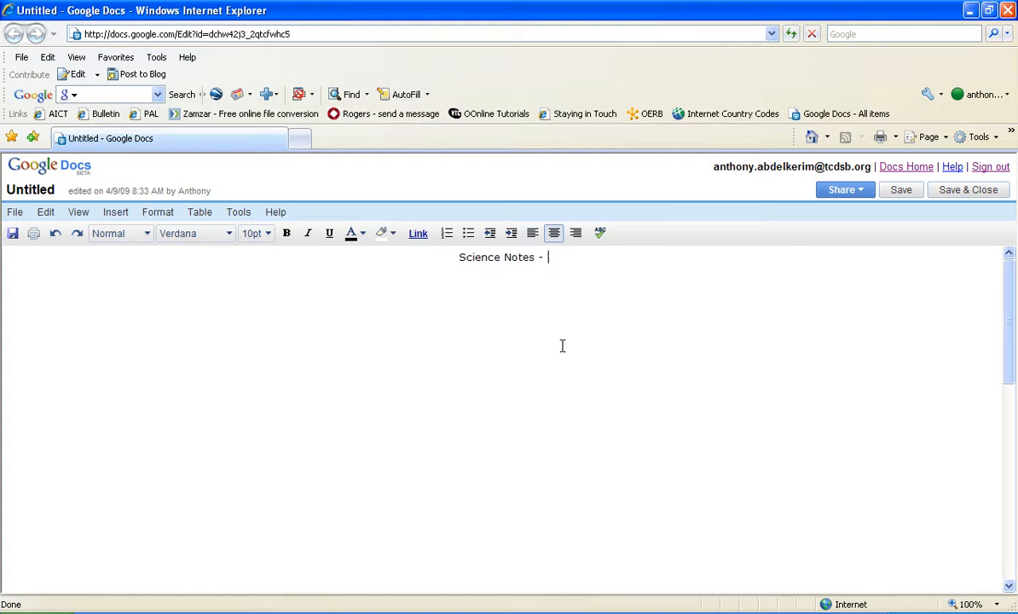
text(Week of April )
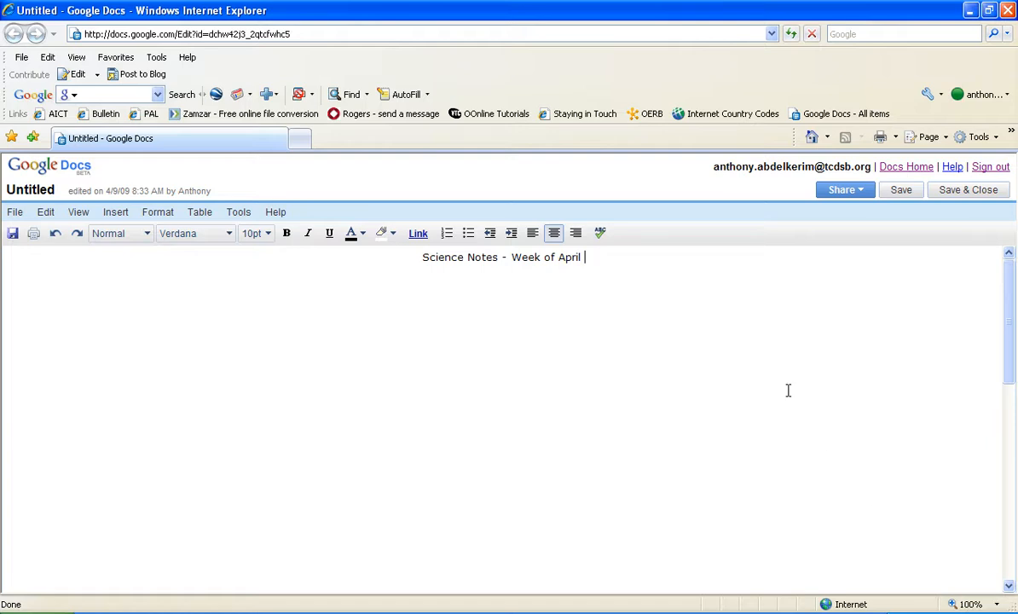
text(9th )
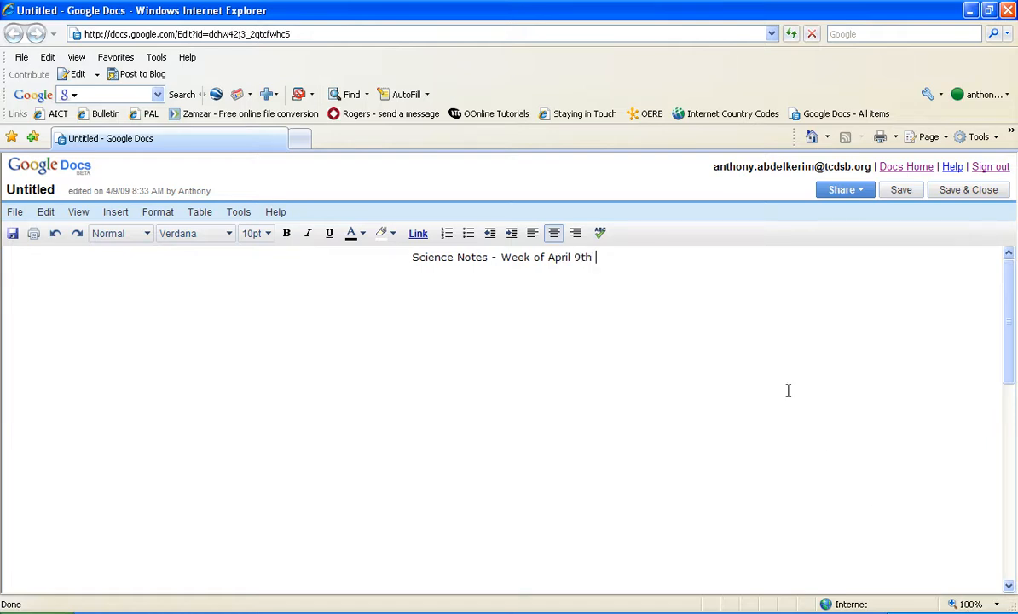
text(- 13th)
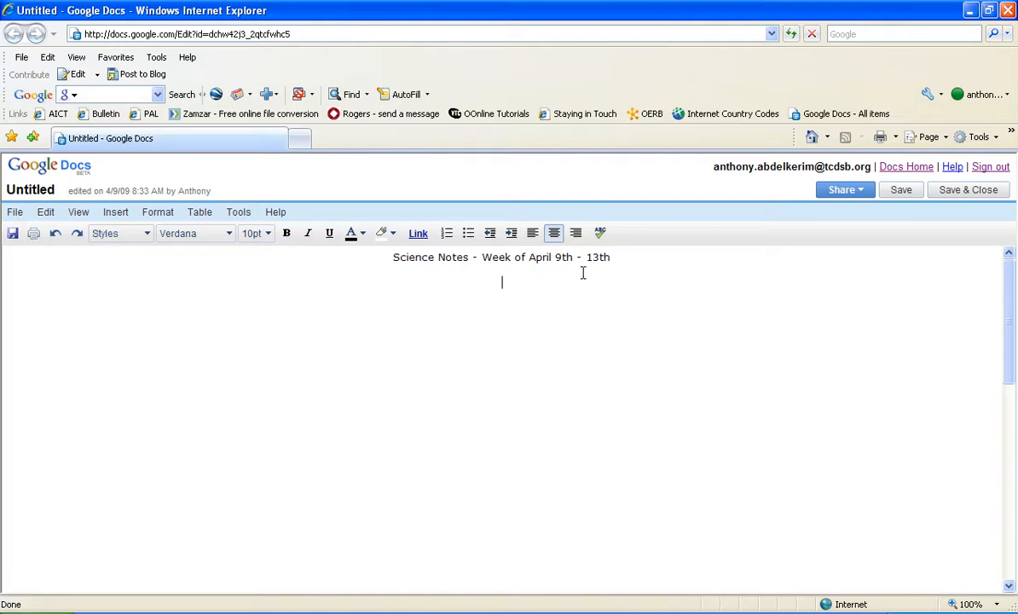
click(532, 235)
drag(390, 256, 530, 268)
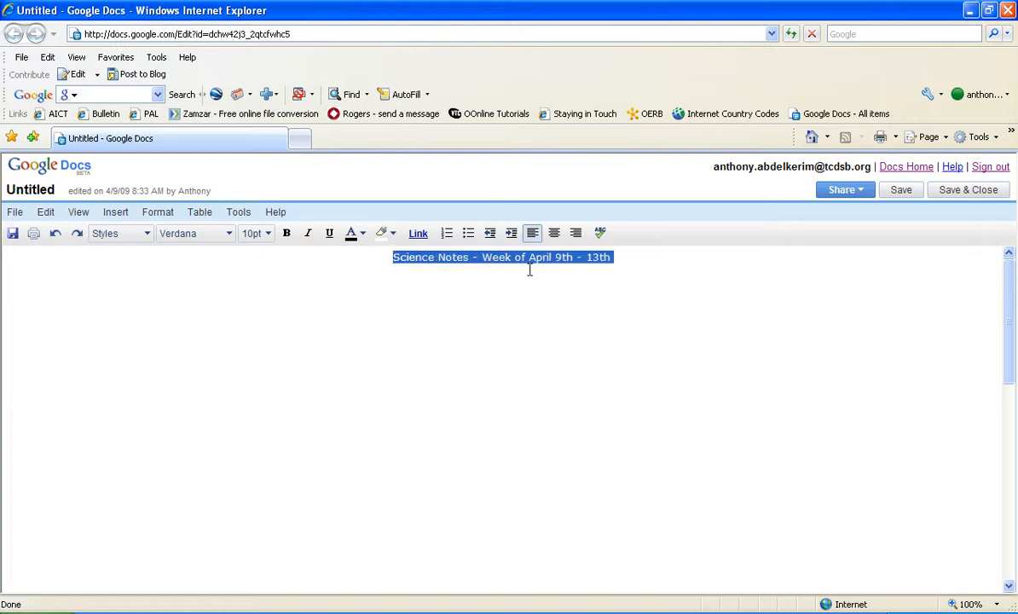
click(285, 239)
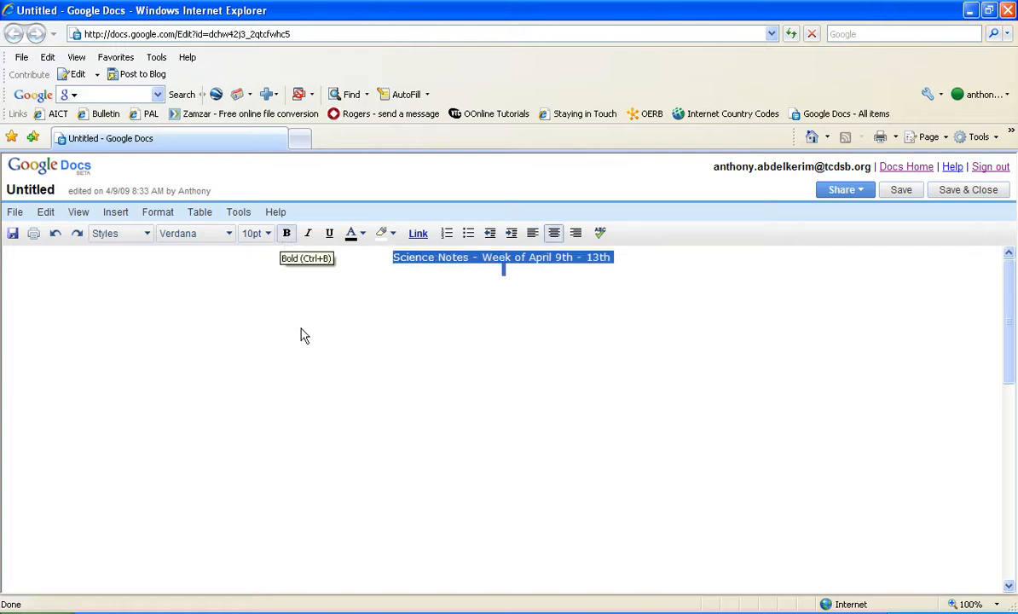
click(333, 237)
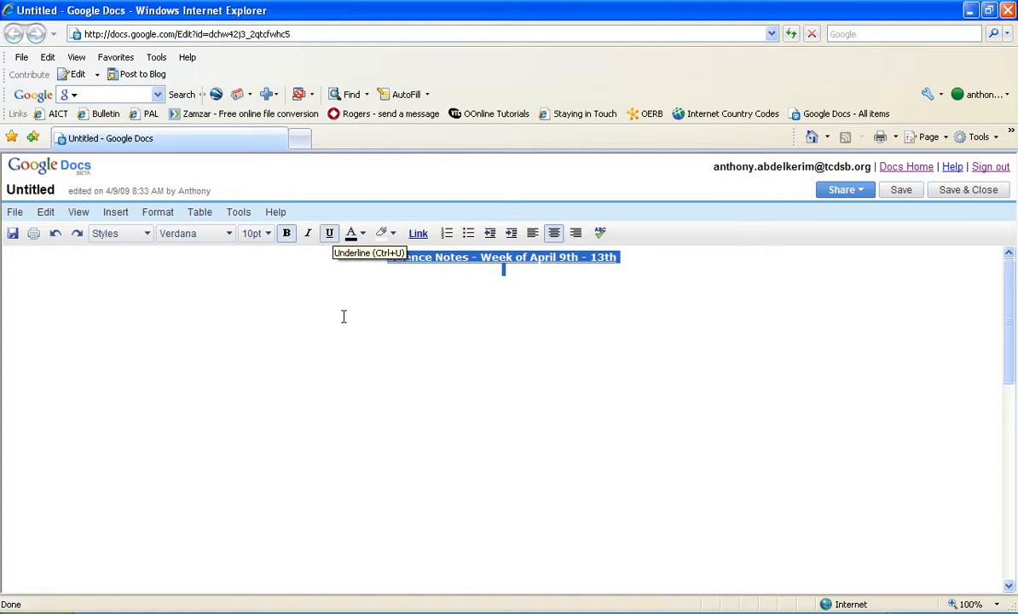
click(347, 322)
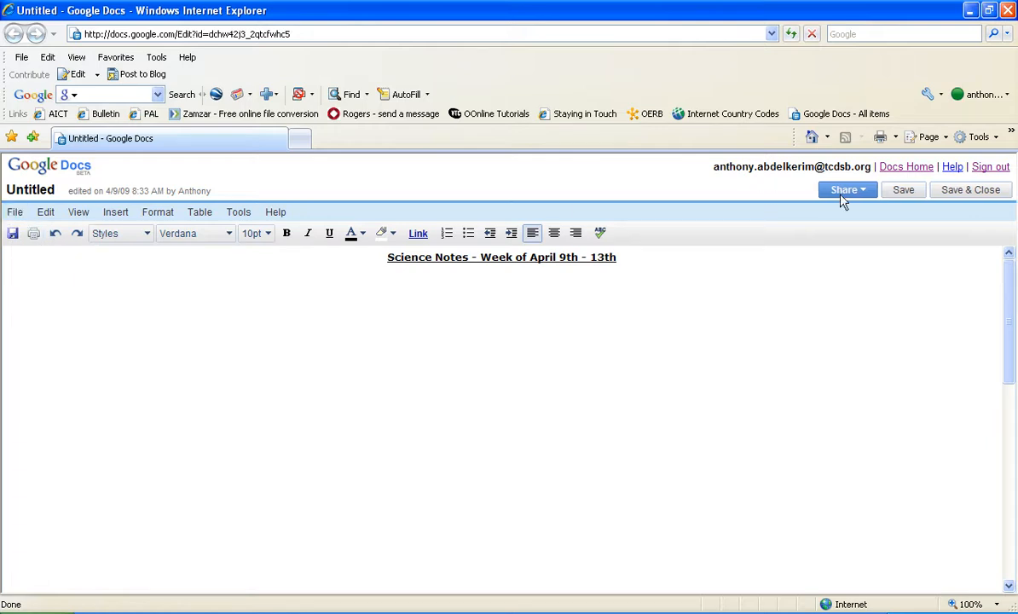
Step: Share the document by inviting the collaborator's e-mail address as a collaborator
click(866, 192)
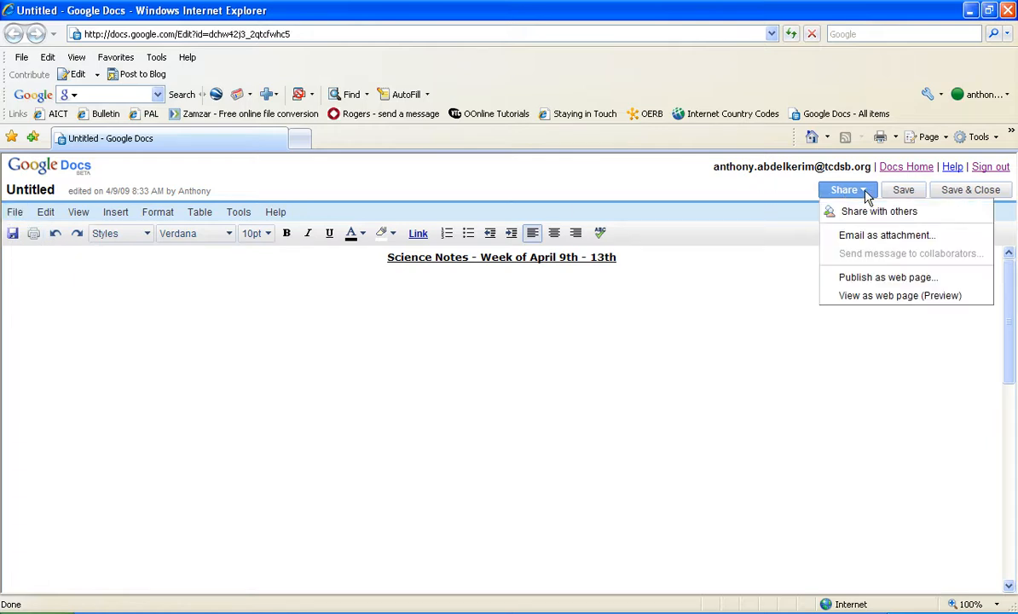
click(881, 213)
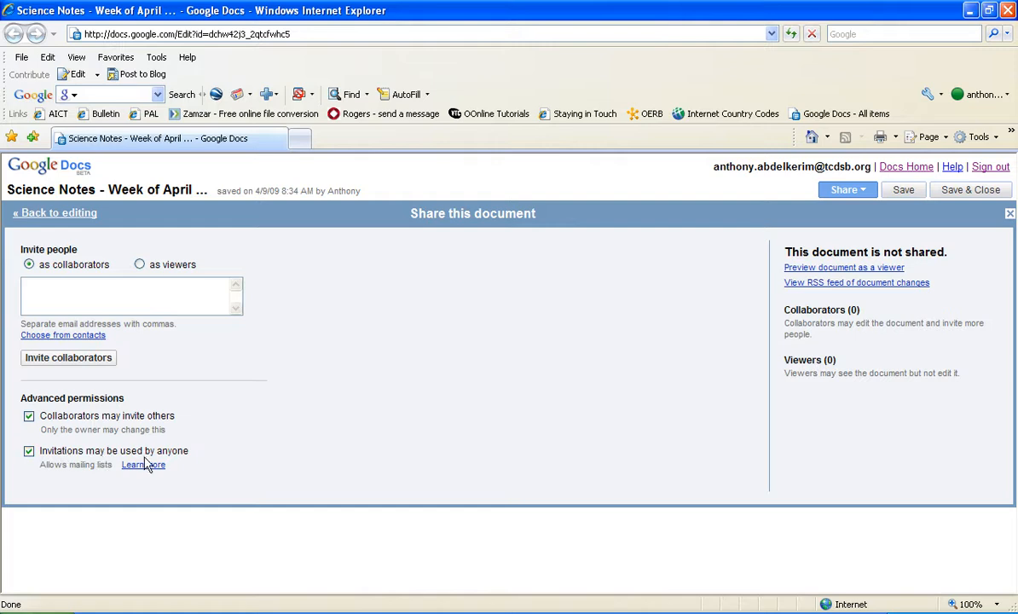
click(98, 291)
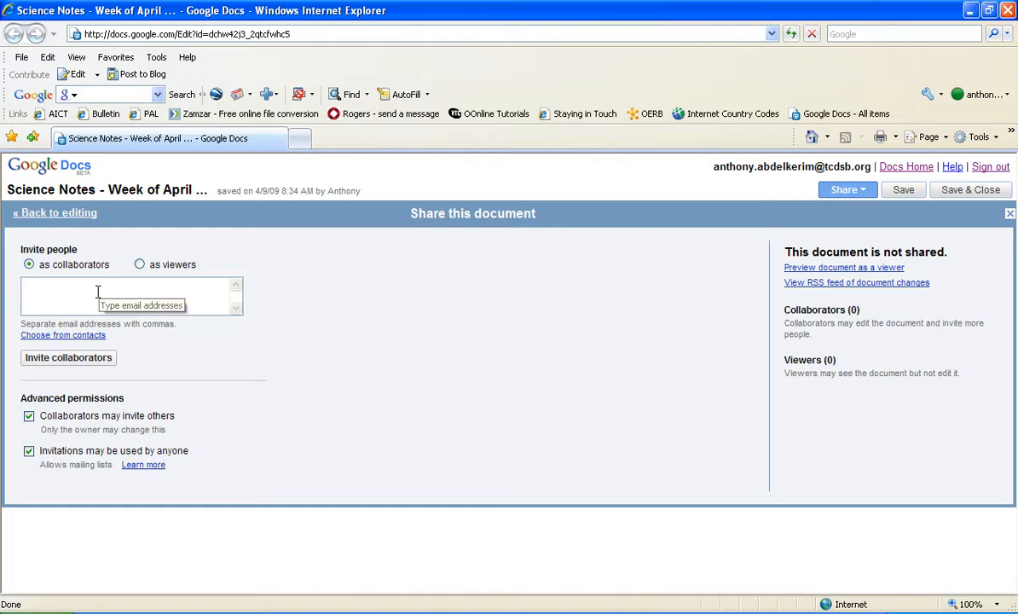
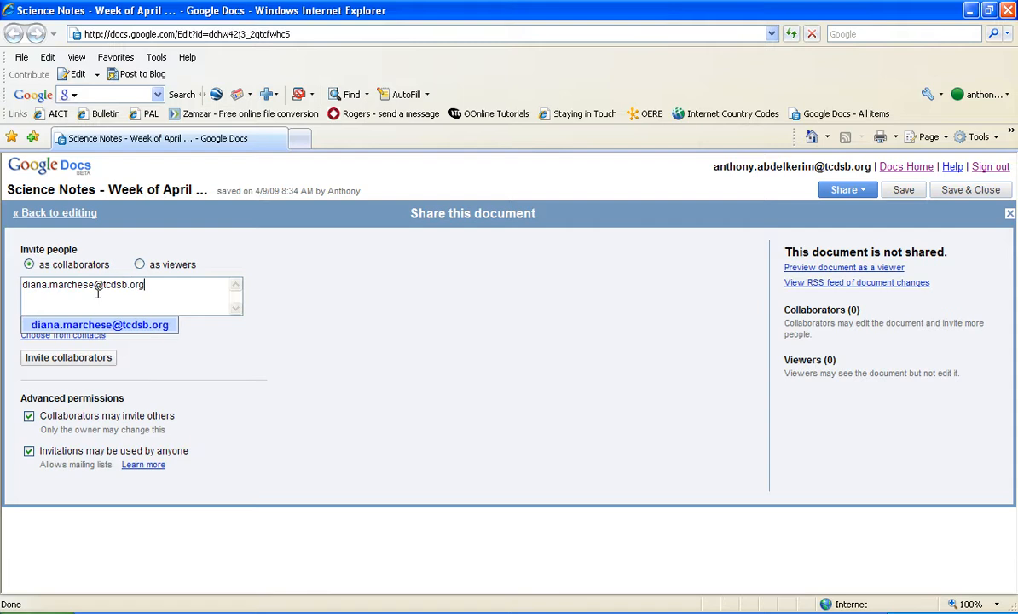
click(218, 354)
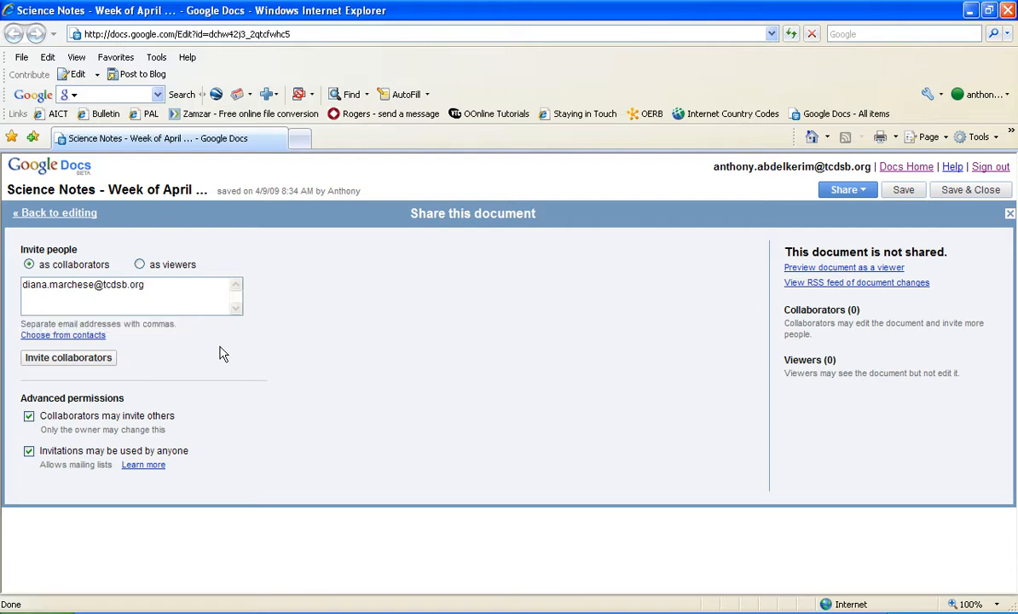
click(97, 363)
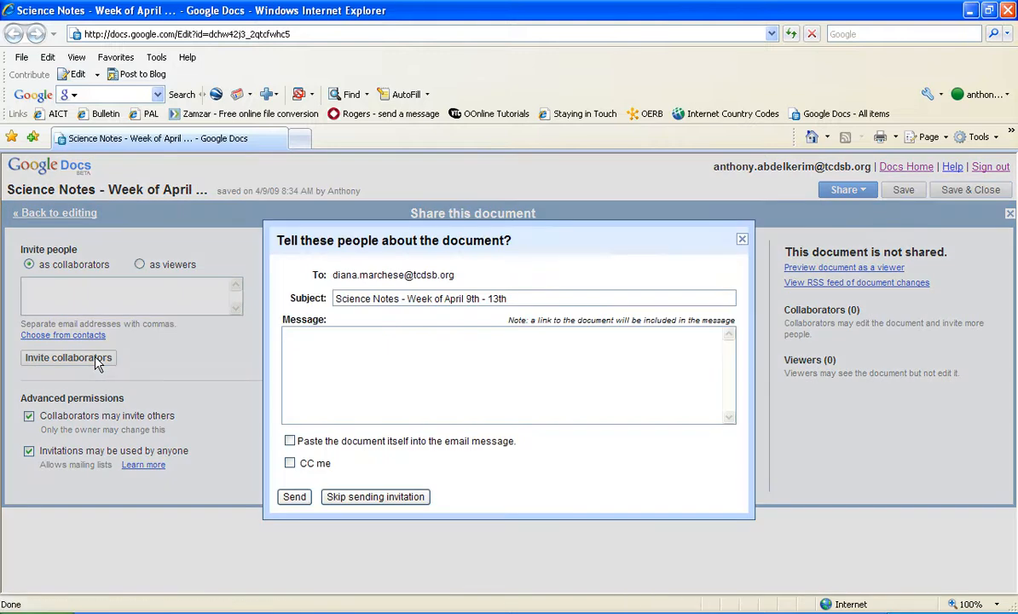
Step: Send the invitation with a note about creating perfect notes for science, then switch to Word
text(ey Ms. Marchese, it's time to cre)
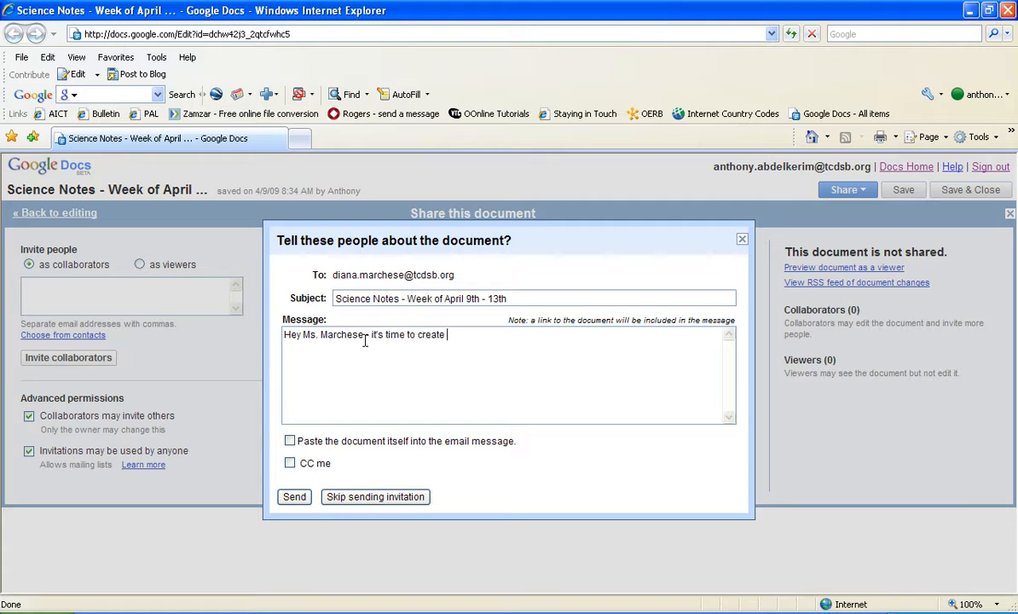
text(ate perfect notes for science!!)
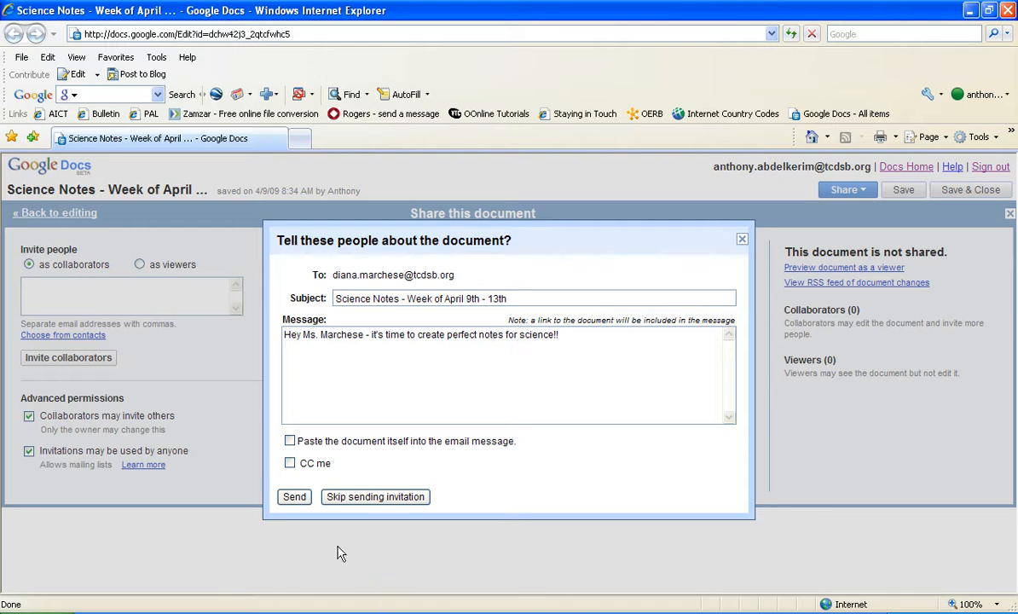
click(295, 499)
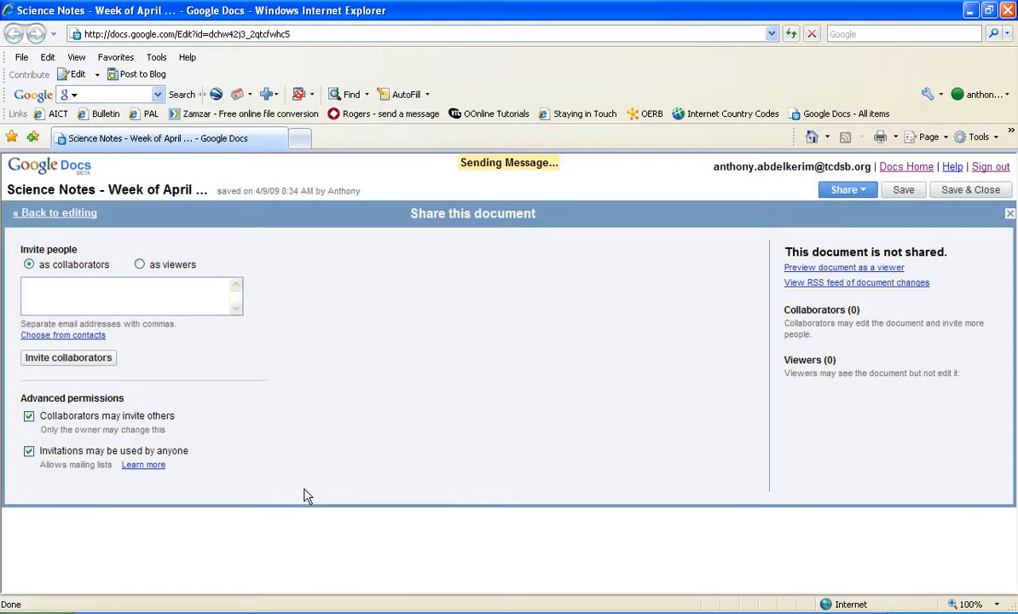
click(62, 214)
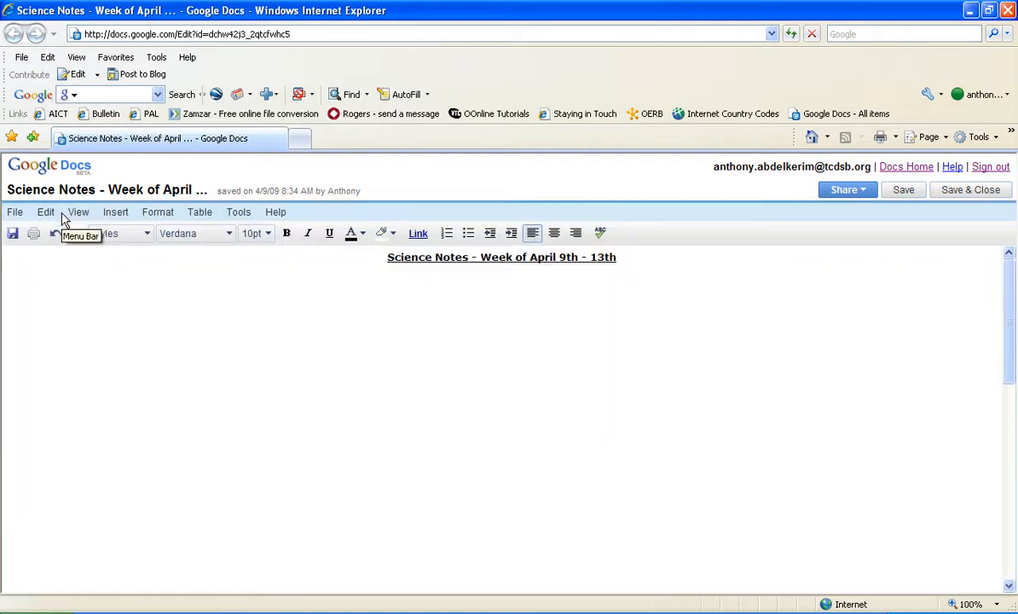
click(178, 360)
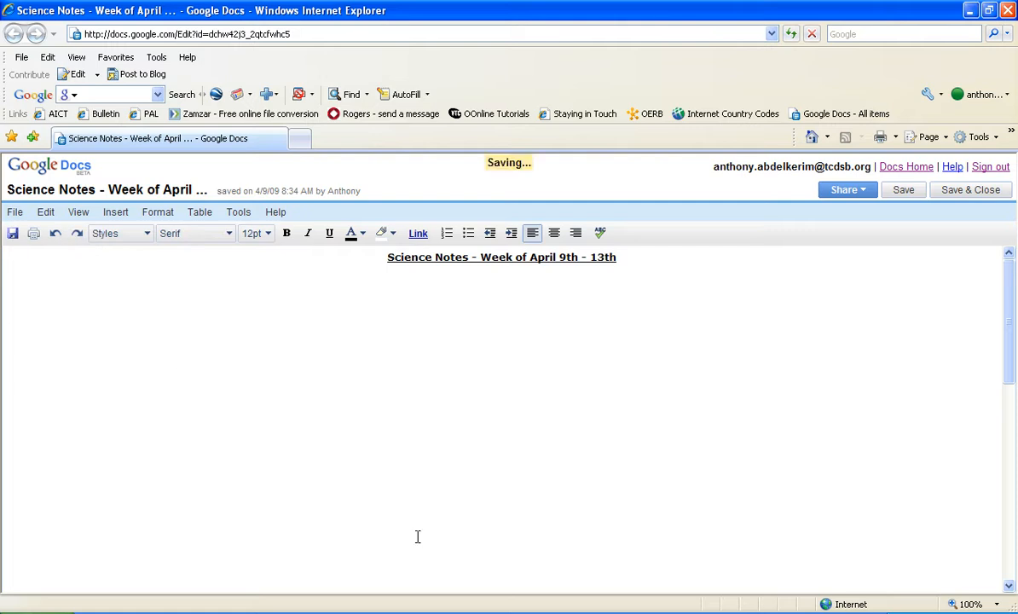
click(491, 607)
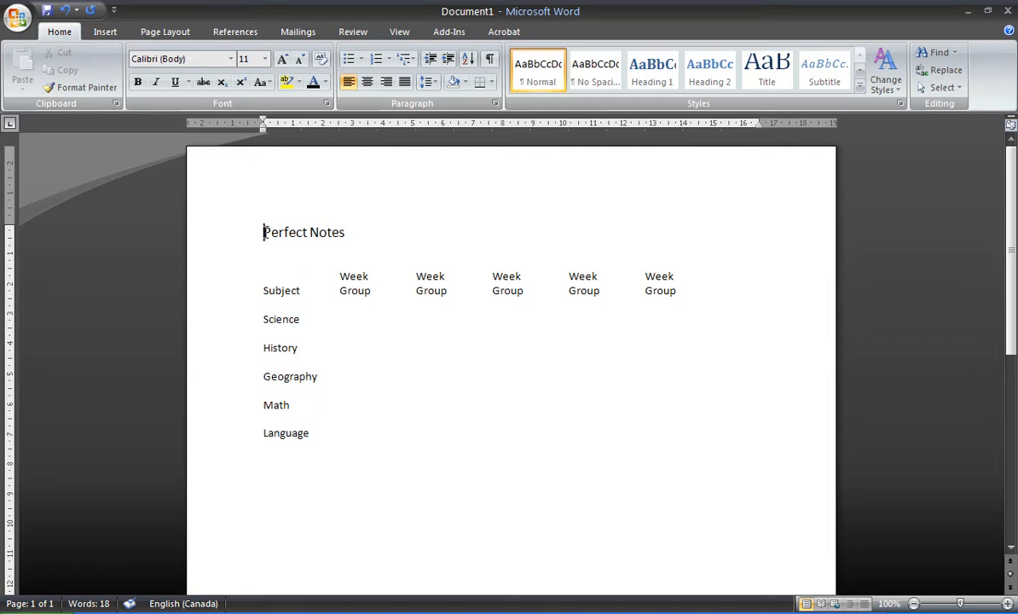
Step: Add 'Remember: Notes are due on every Friday of every week!' below Language in Word
drag(262, 232, 363, 235)
click(369, 277)
click(527, 275)
click(600, 275)
click(281, 488)
click(344, 435)
key(Return)
text(Remember:)
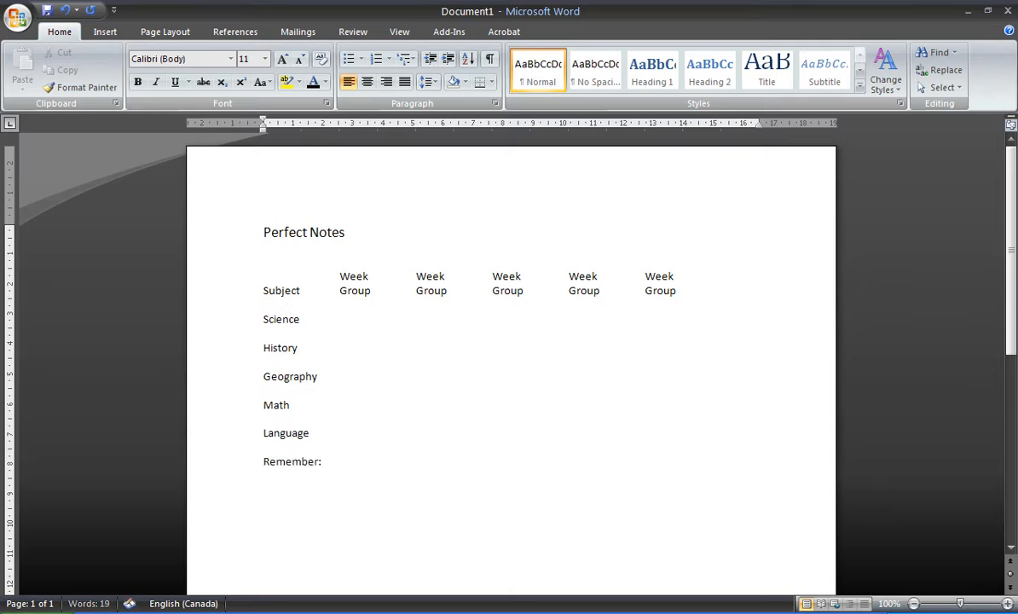
text( Notes are due on Friday)
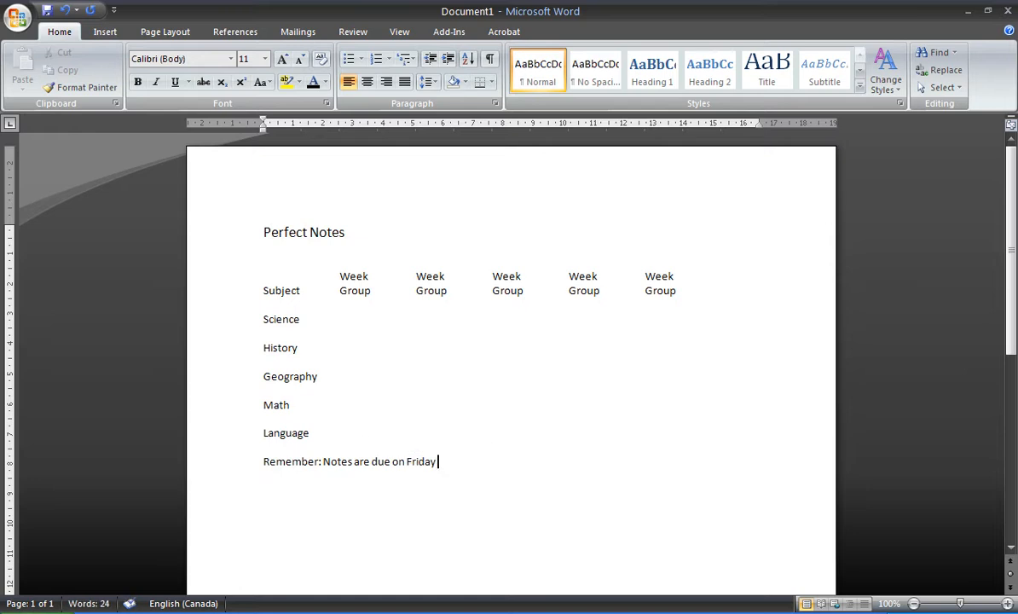
key(BackSpace)
key(BackSpace)
key(BackSpace)
key(BackSpace)
key(BackSpace)
key(BackSpace)
text(every Friday of every week!)
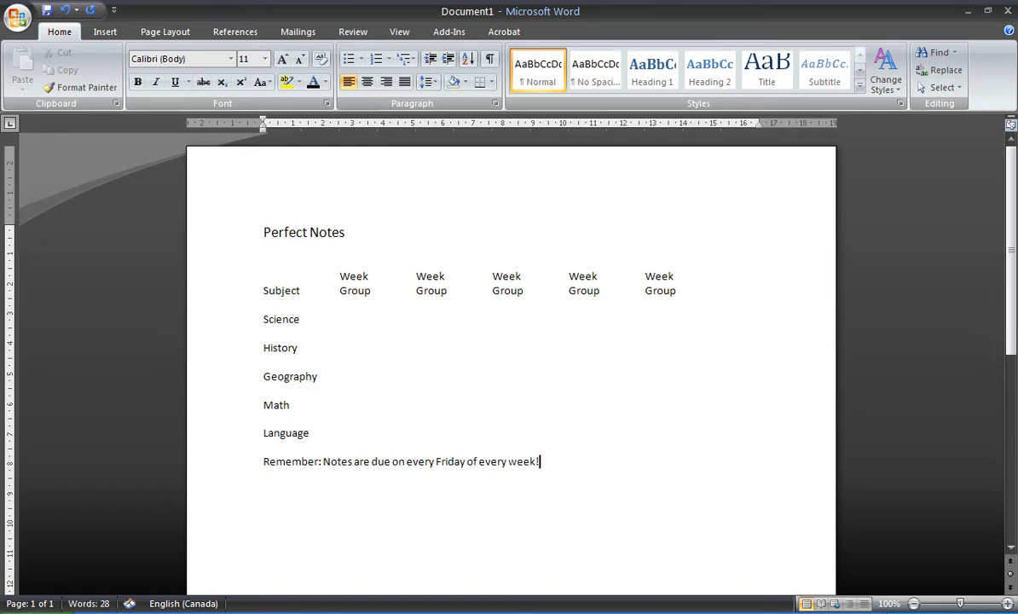
key(Return)
Step: Back in Google Docs, type 'OW!! I hit mitosis!!!' on the line below the title
click(432, 605)
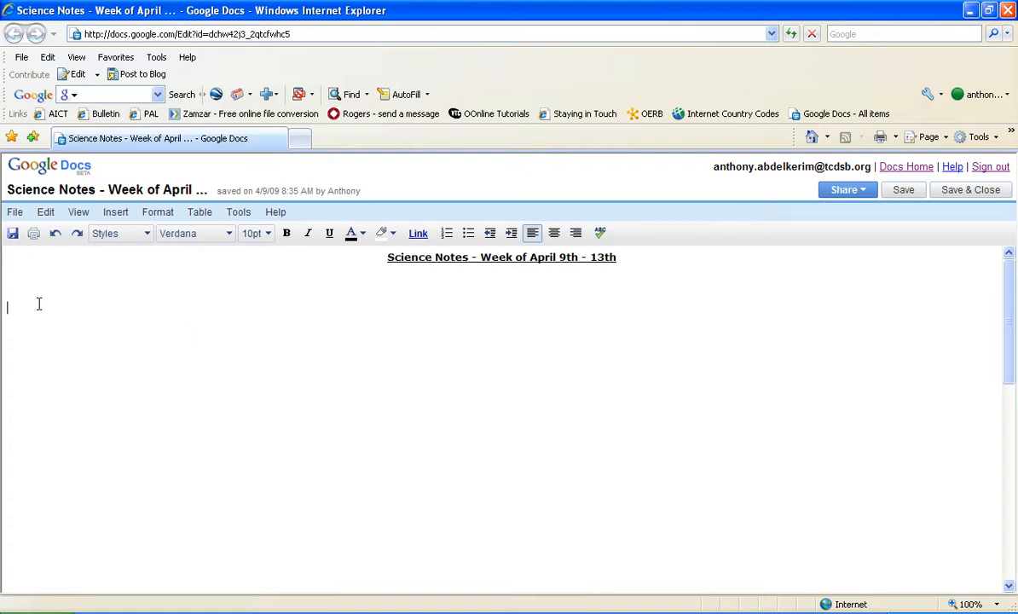
text(wq)
key(BackSpace)
text(!! I hit my itosis!!!)
key(Return)
drag(112, 309, 9, 315)
click(32, 322)
click(17, 216)
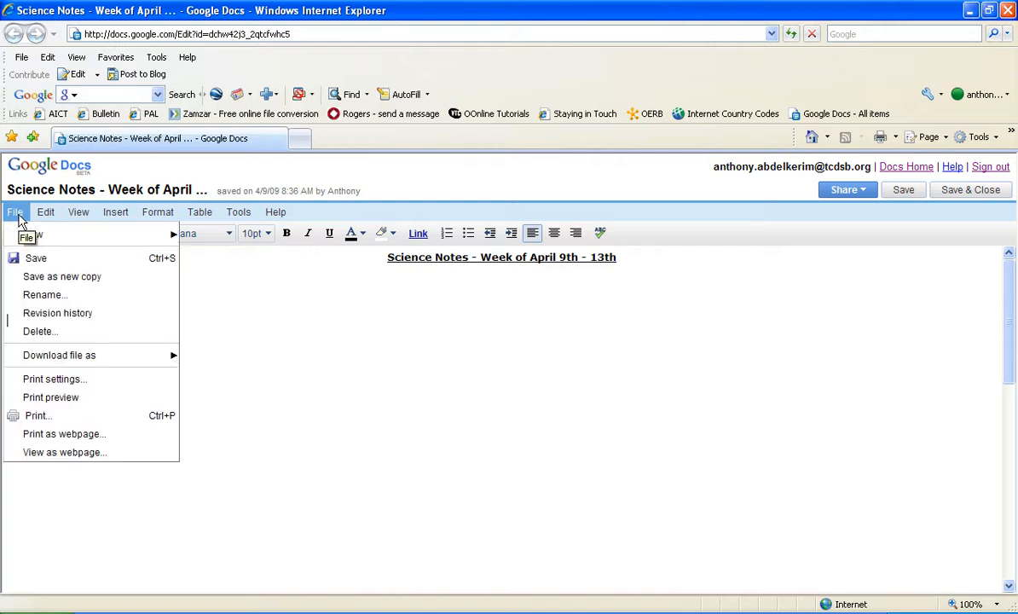
Step: Review the document's revision history, Revisions 2 through 8, then return to Word
click(41, 316)
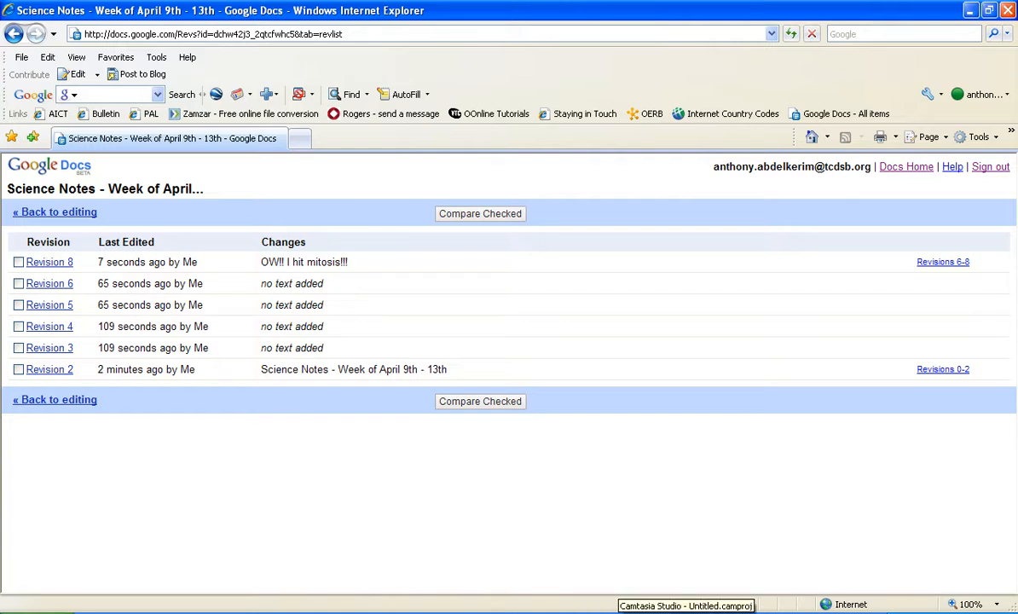
click(588, 603)
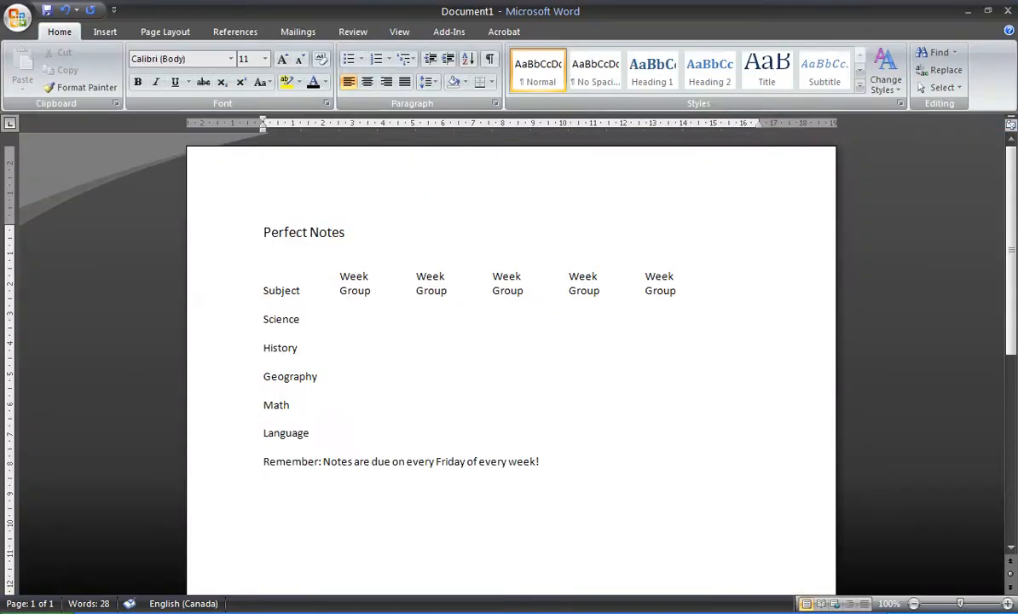